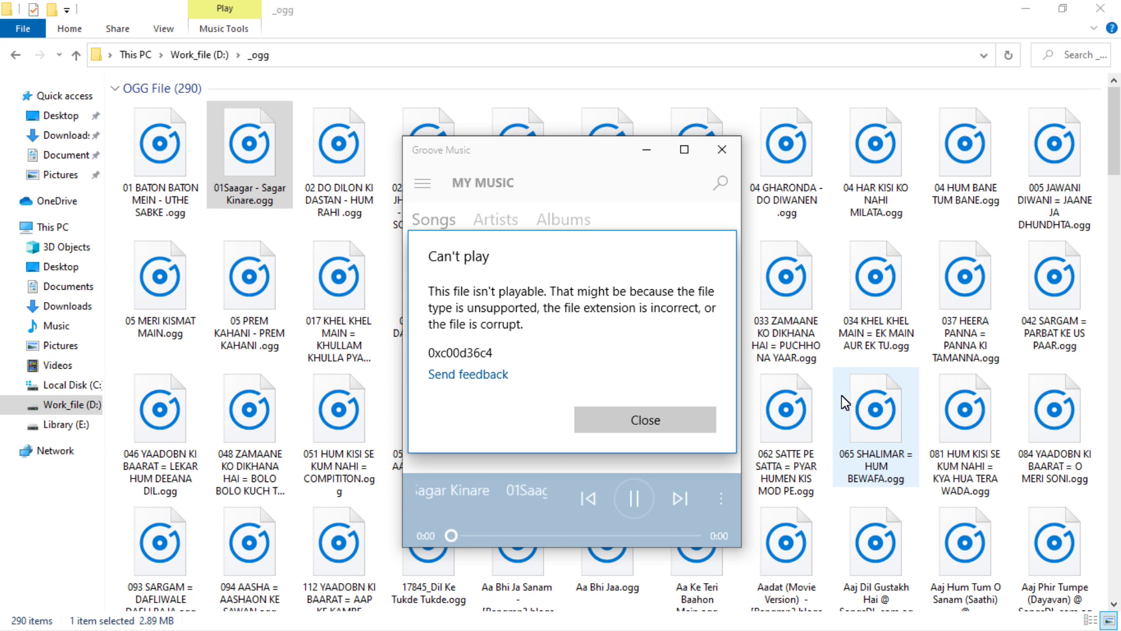
Step: Dismiss Groove Music's can't-play error and close the Groove Music window
left_click(646, 420)
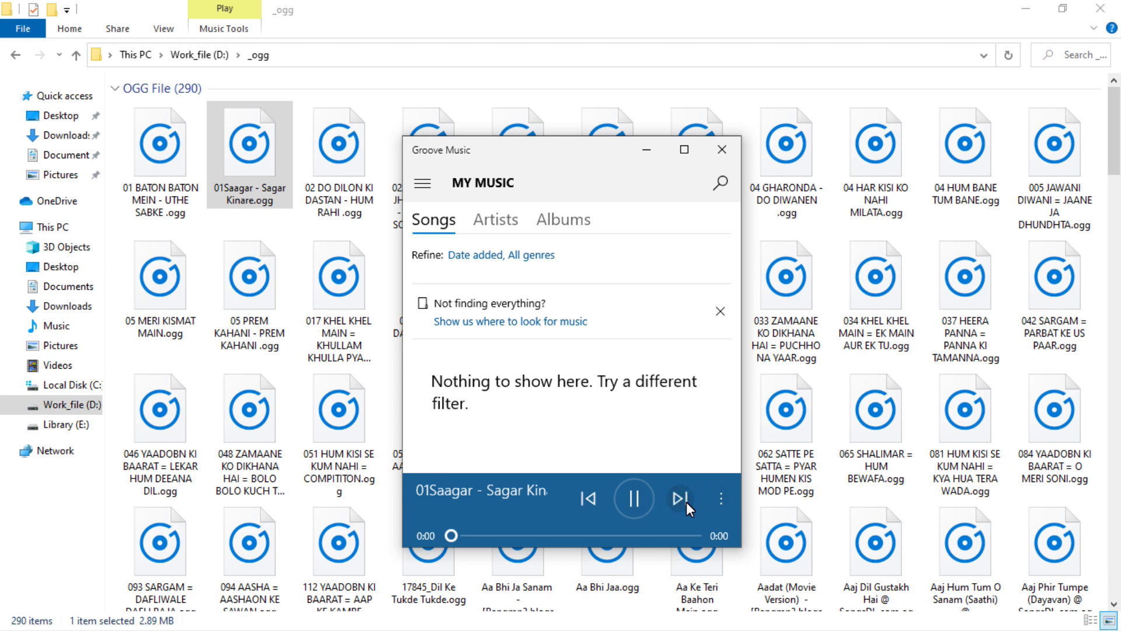
left_click(723, 149)
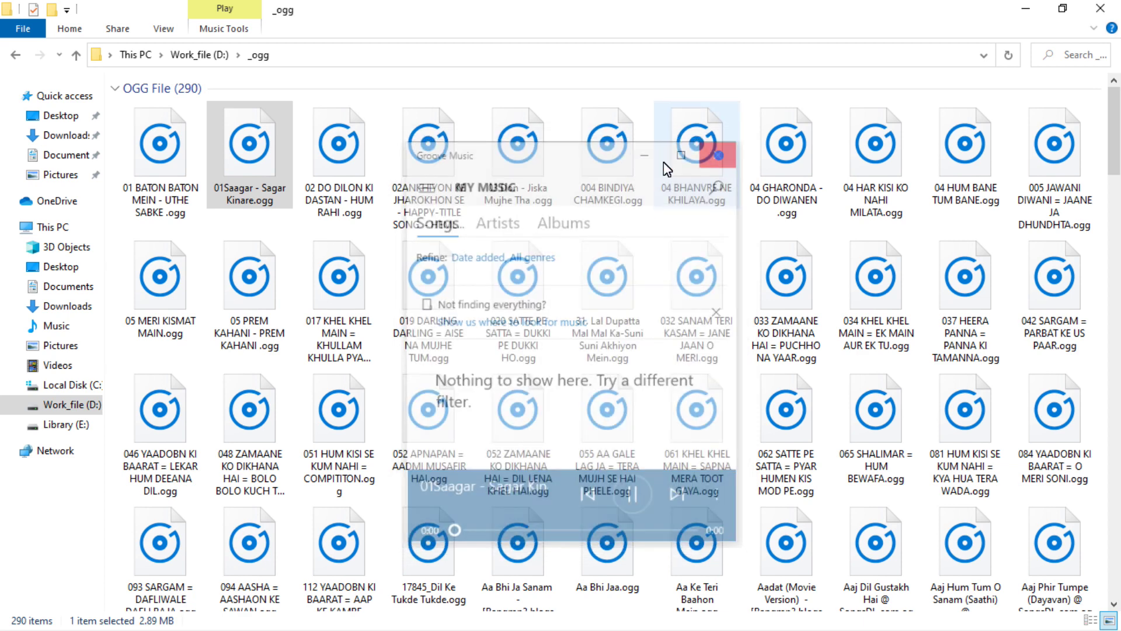
Step: Try opening '01Saagar - Sagar Kinare.ogg' with Windows Media Player
right_click(236, 151)
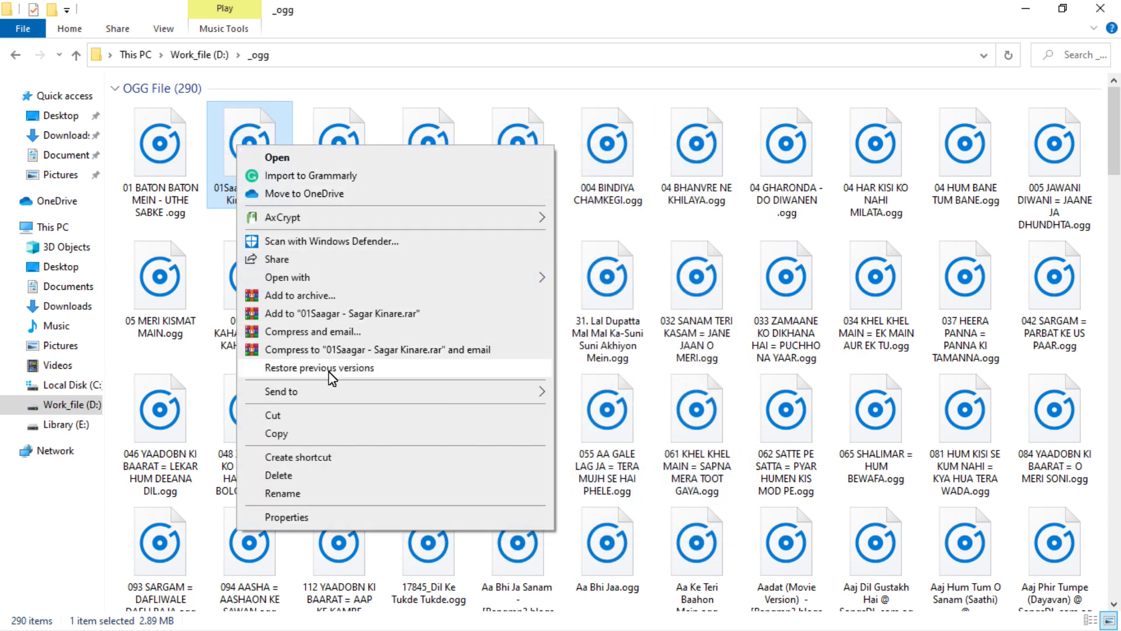
mouse_move(289, 276)
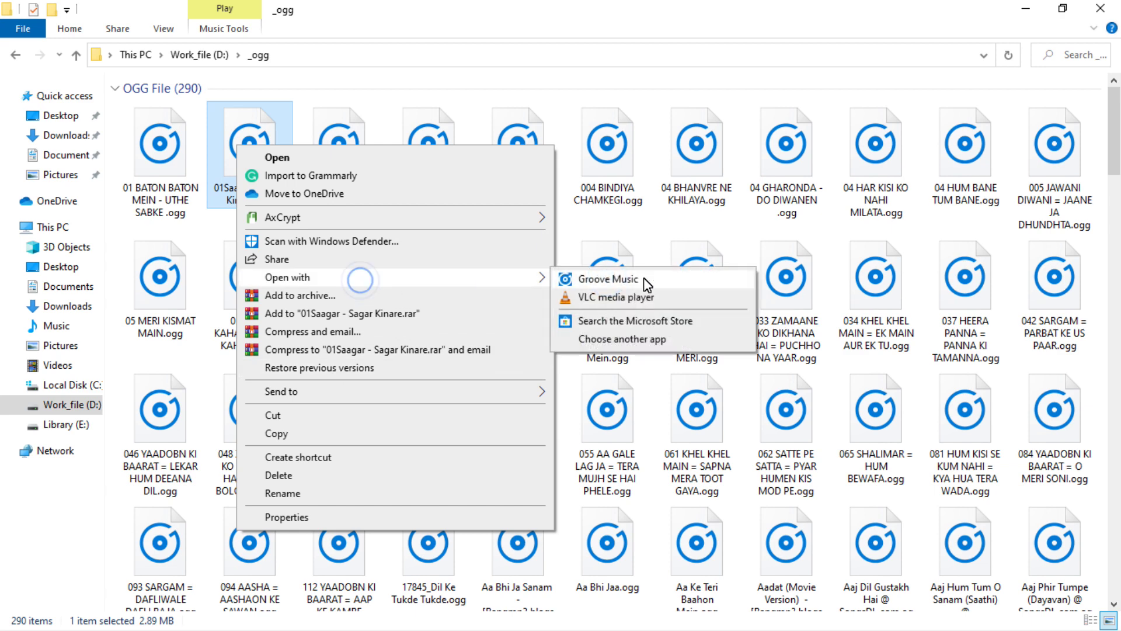
left_click(650, 339)
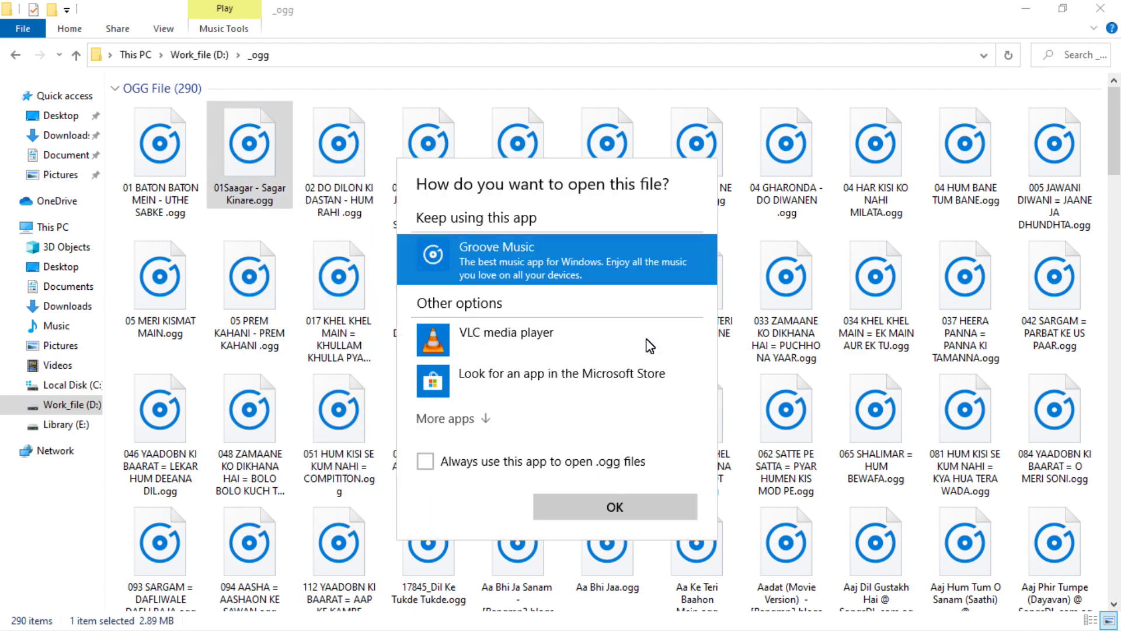
left_click(453, 418)
left_click(566, 454)
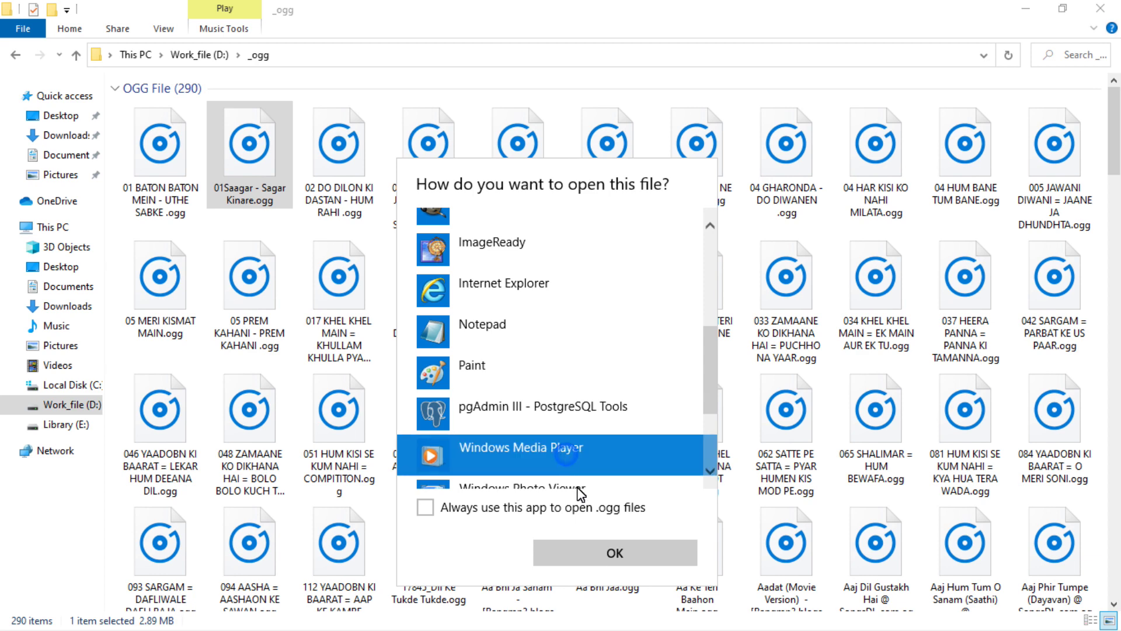
left_click(611, 554)
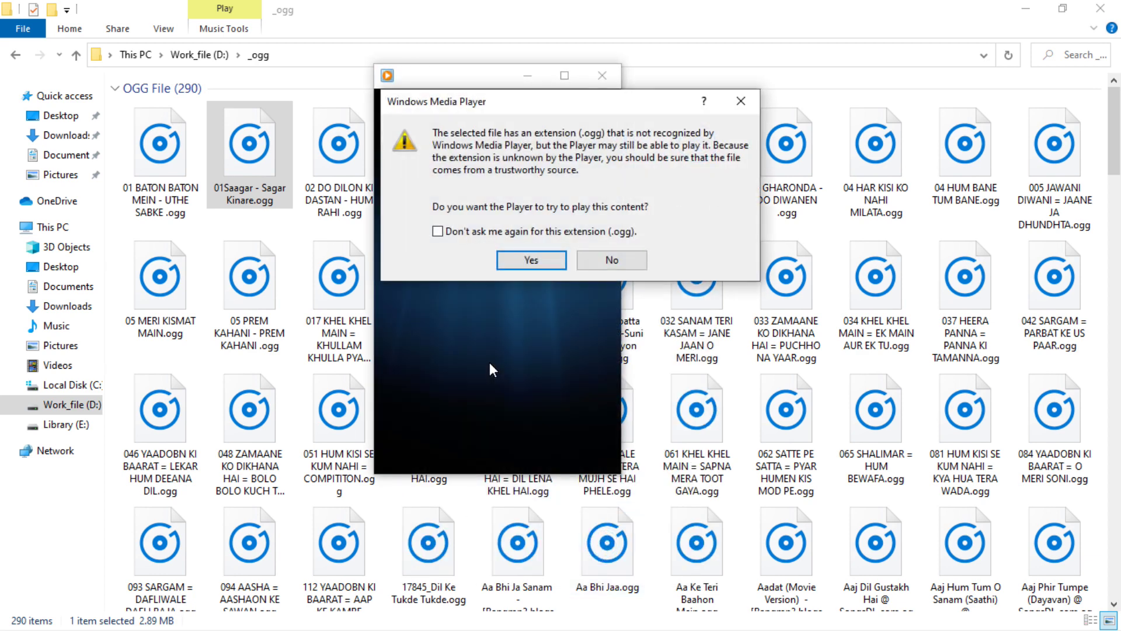
left_click(546, 264)
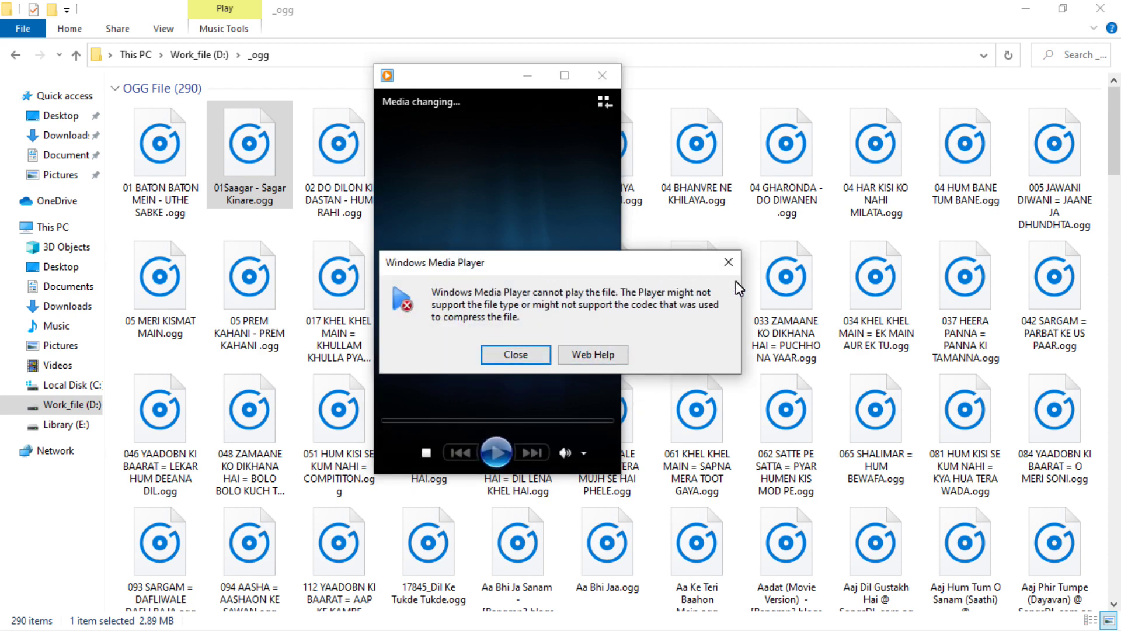
Step: Dismiss the playback error, close Windows Media Player and return to the Work_file drive
left_click(728, 262)
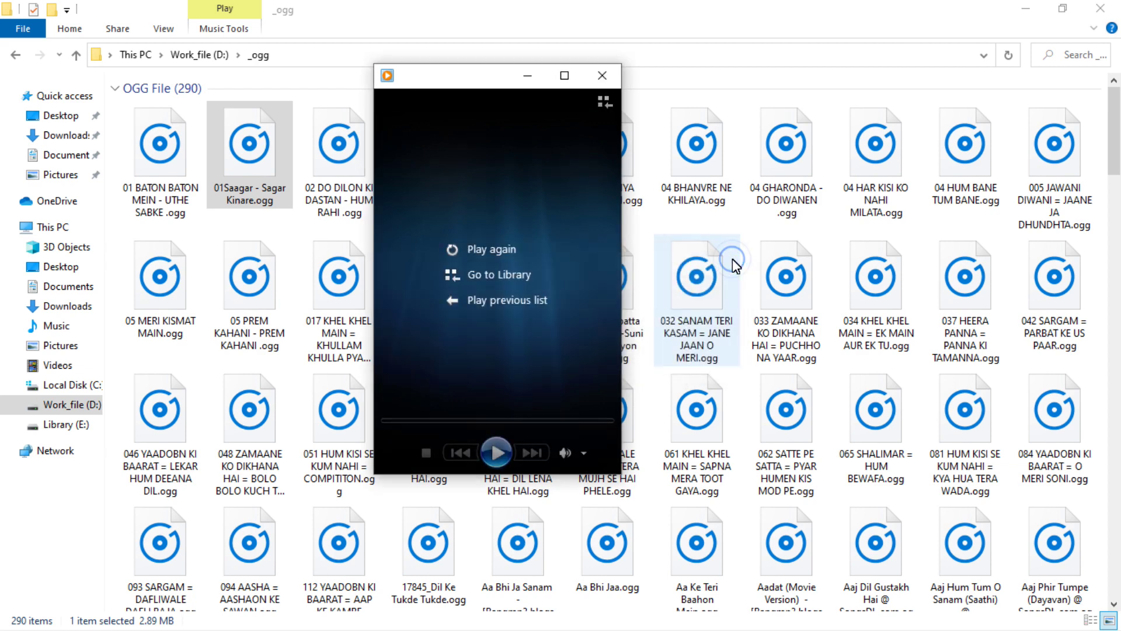
left_click(606, 73)
left_click(76, 55)
Step: Reopen the _ogg folder, select and open the last 19 OGG songs, then show the desktop
double_click(205, 138)
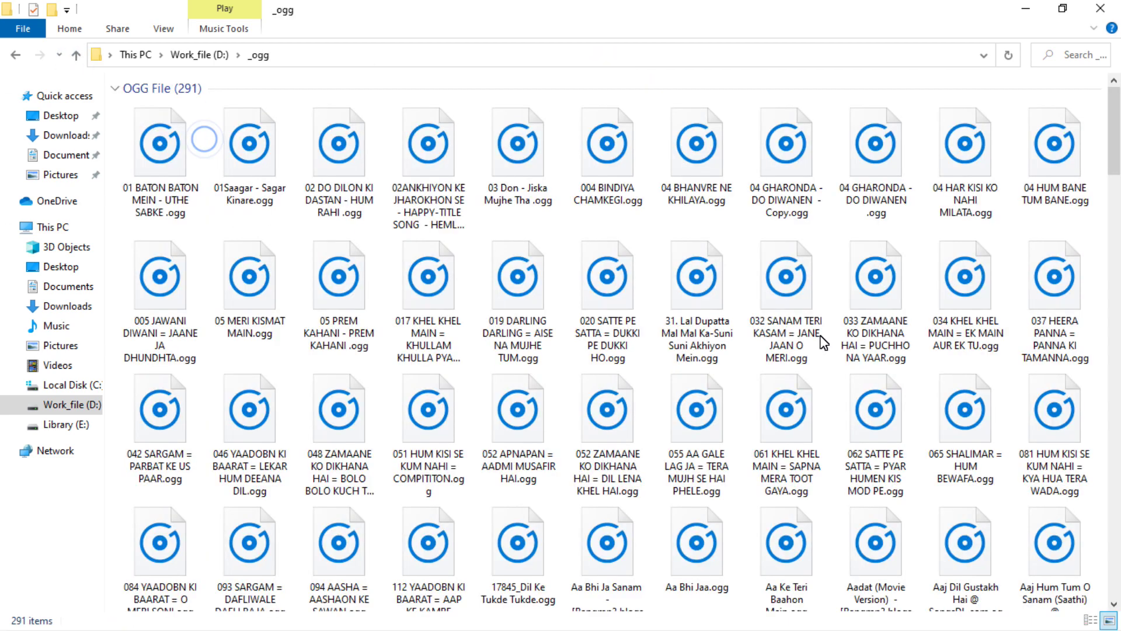
left_click_drag(1114, 132, 1113, 560)
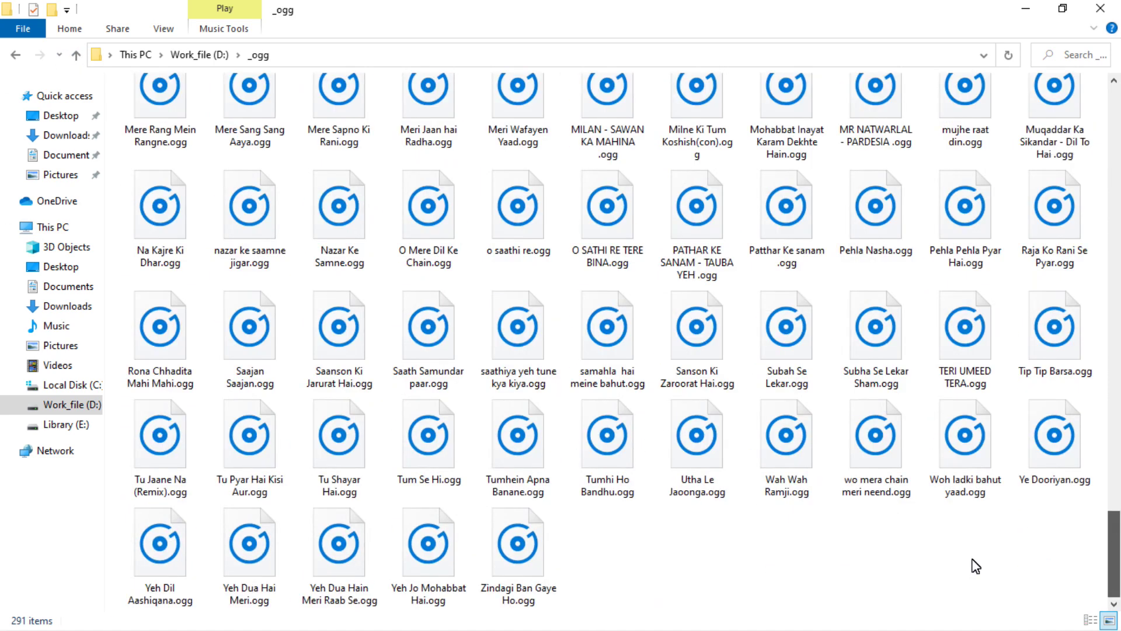
left_click_drag(728, 561, 157, 333)
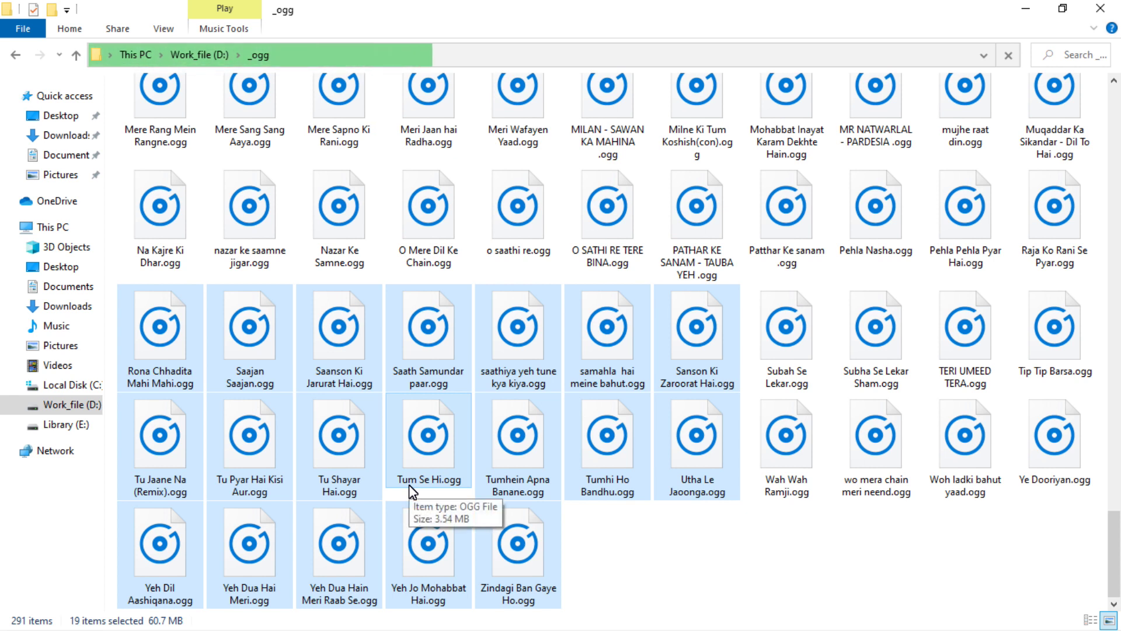
right_click(143, 324)
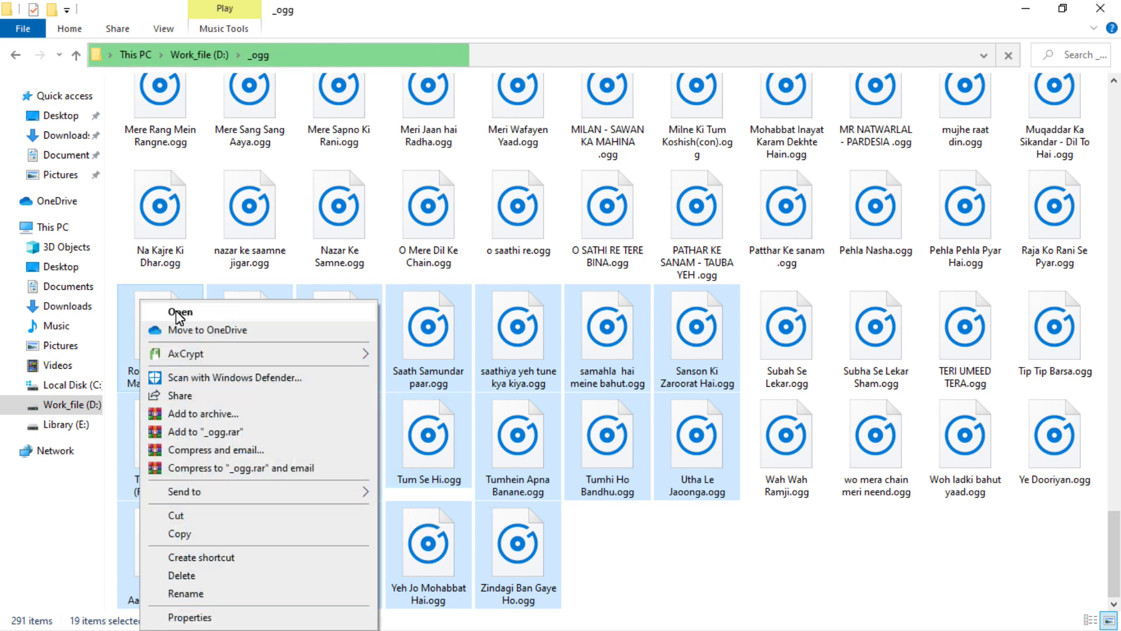
left_click(211, 532)
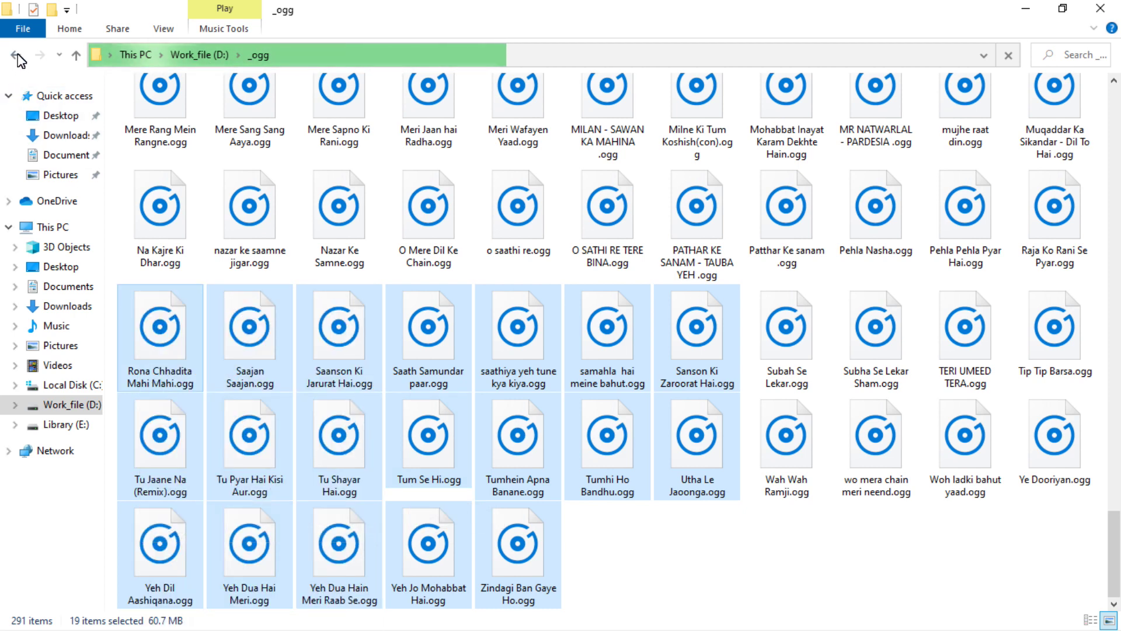
key("super+d")
Step: Uninstall Web Media Extensions from Settings' Apps & features, then bring up the Start menu
right_click(12, 625)
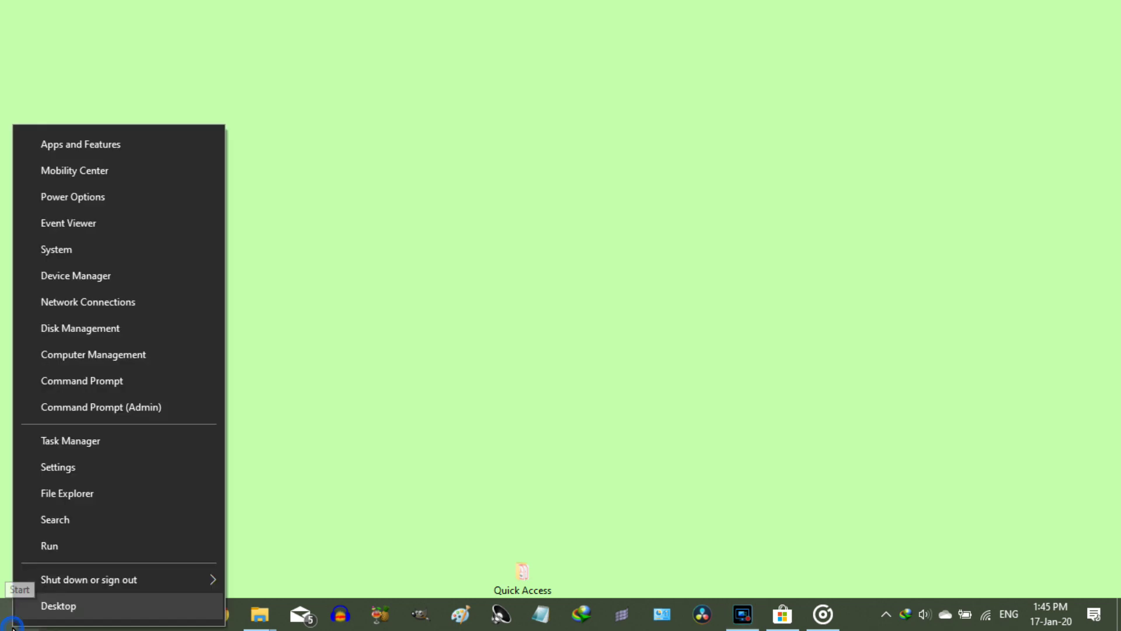
left_click(47, 148)
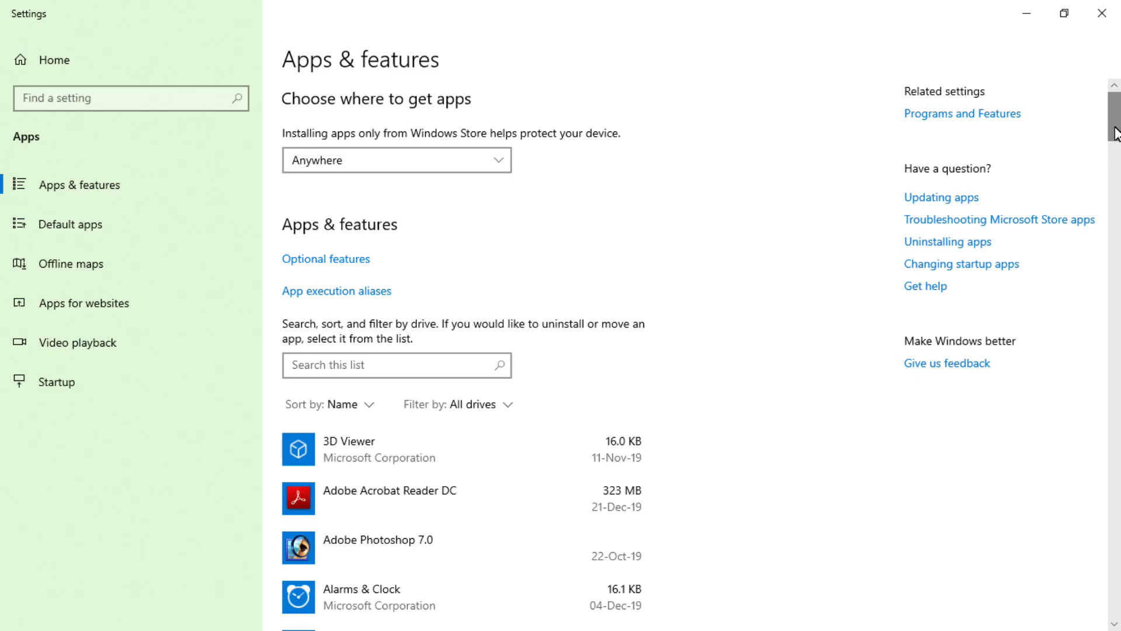
left_click_drag(1114, 123, 1114, 596)
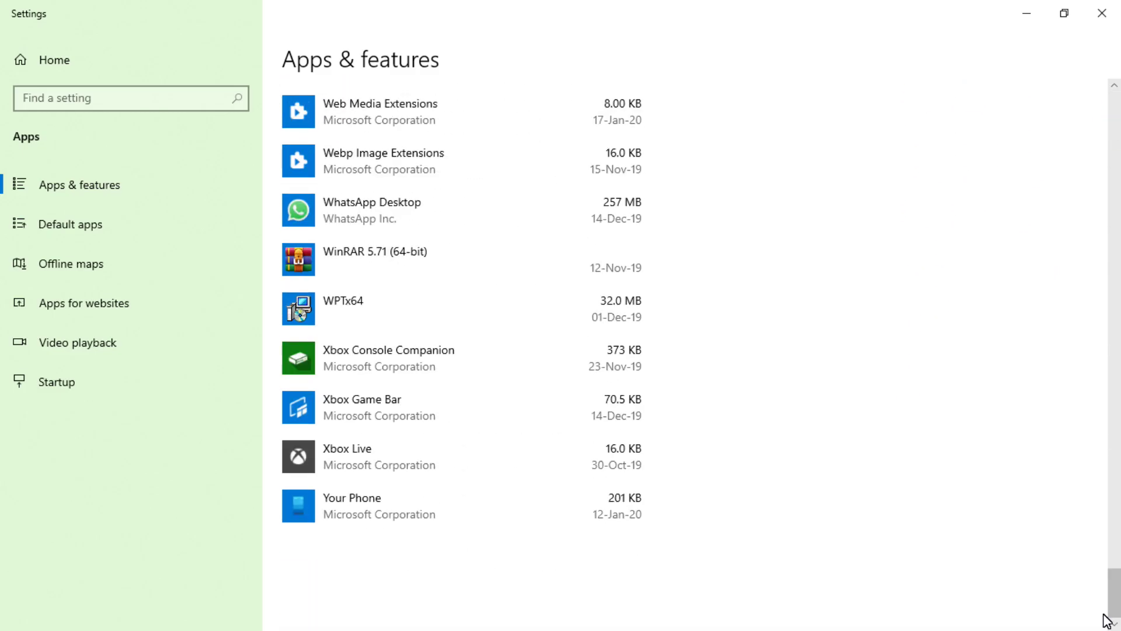
left_click(457, 126)
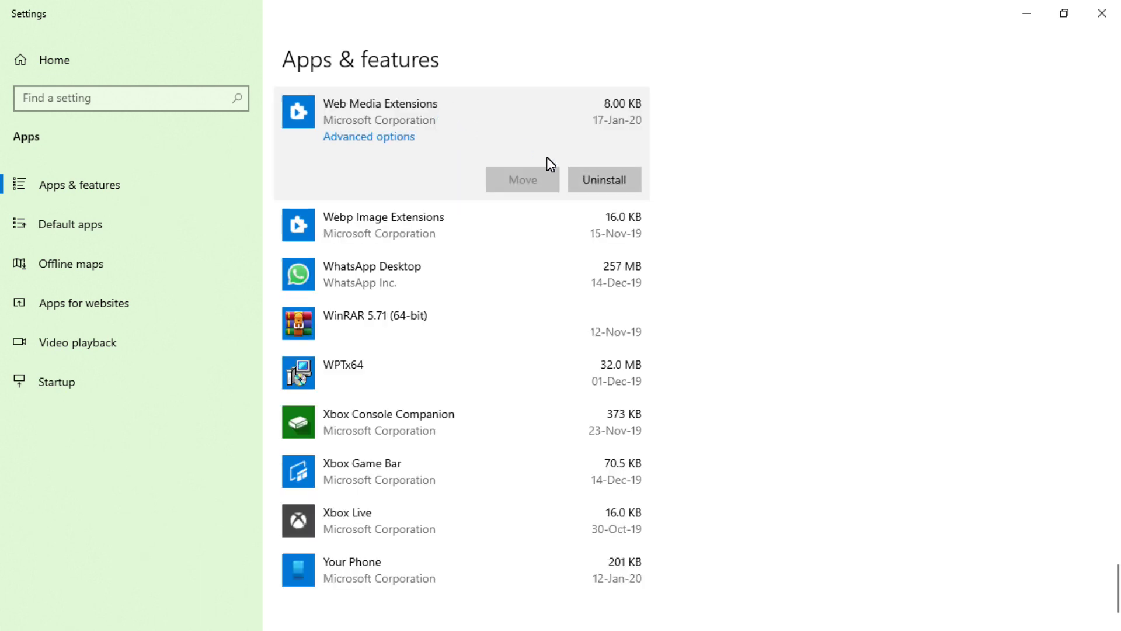
left_click(618, 180)
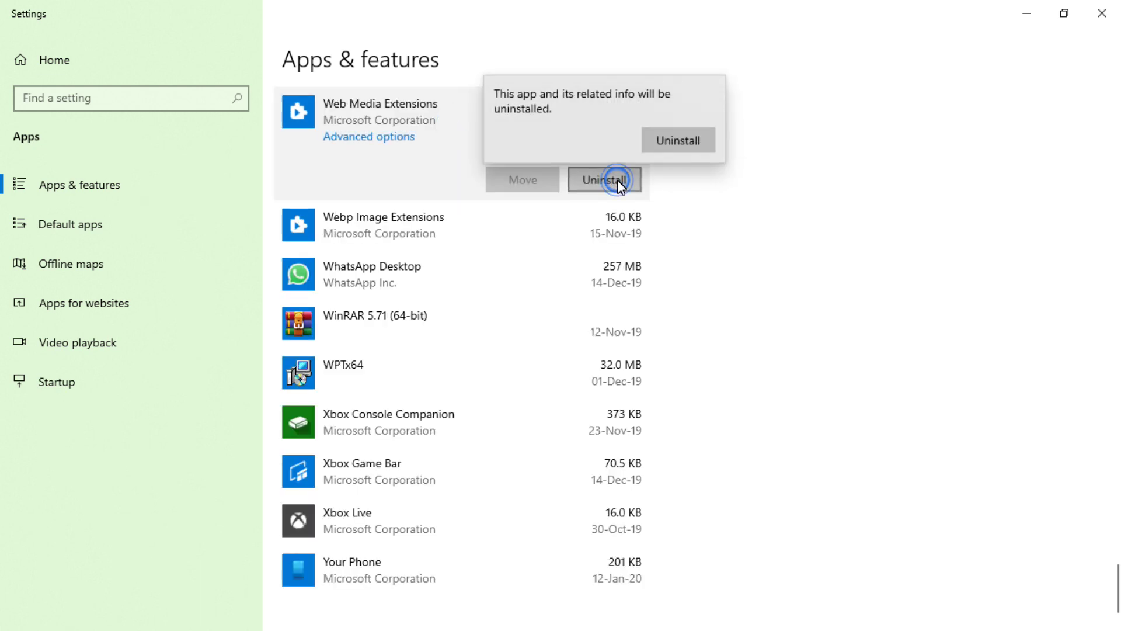
left_click(678, 140)
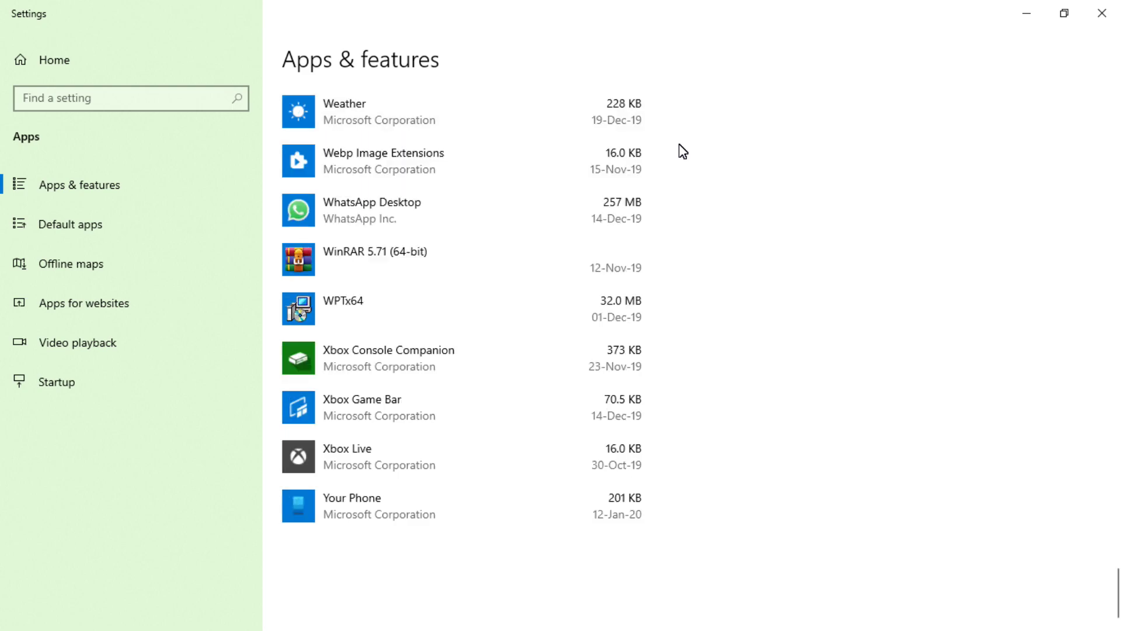
key("super")
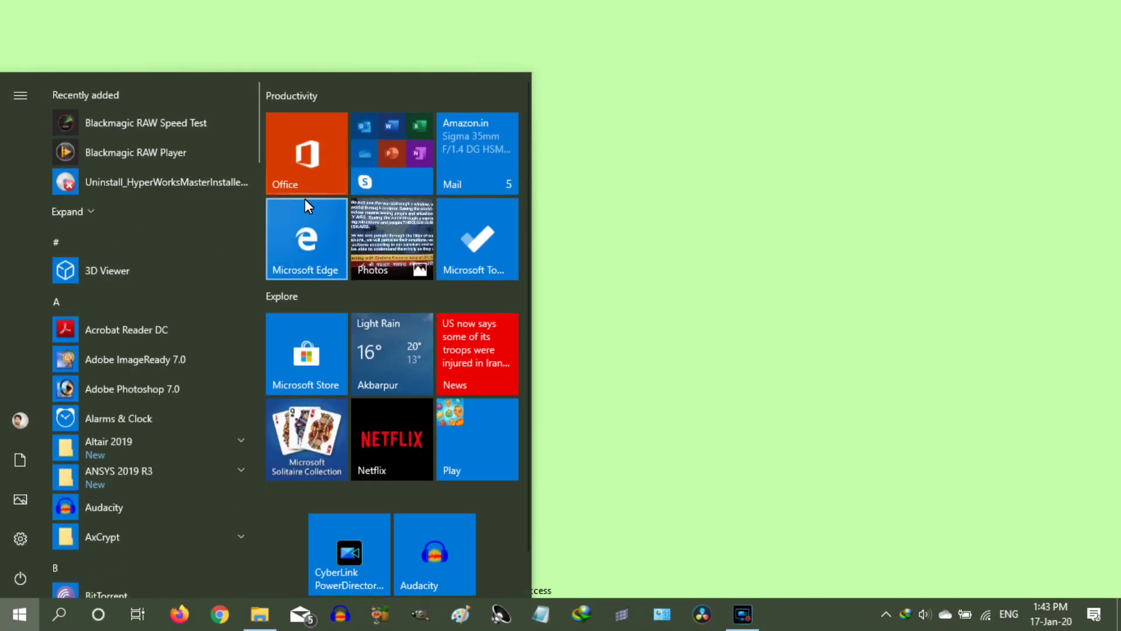
Step: Install Web Media Extensions from a Microsoft Store search for 'web media', then minimize the Store
left_click(308, 361)
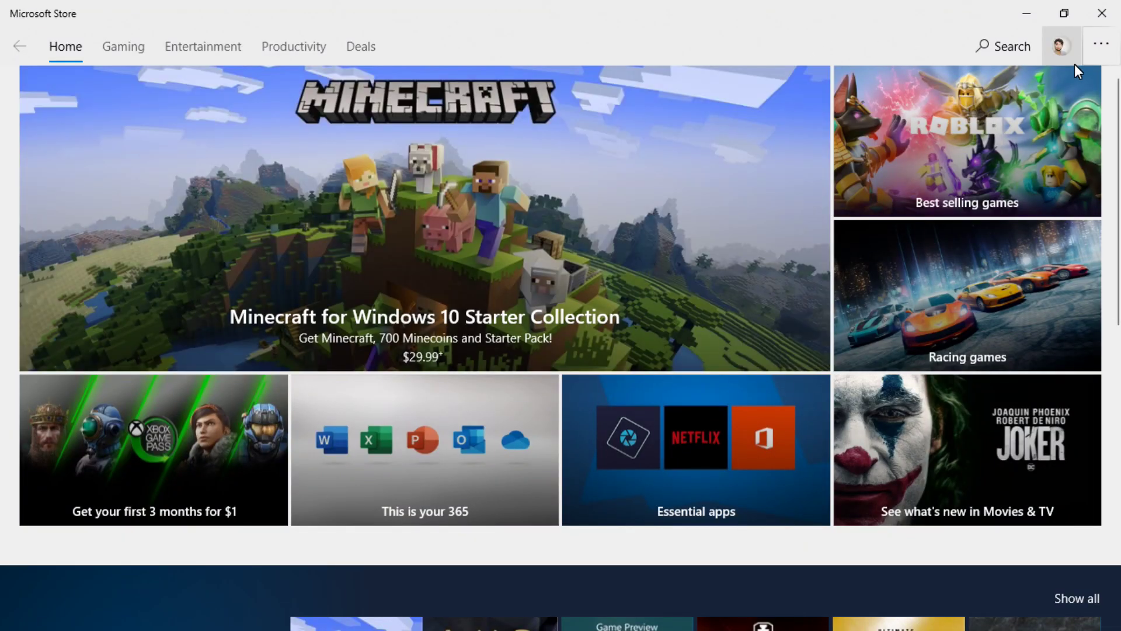
left_click(1007, 46)
type("web m")
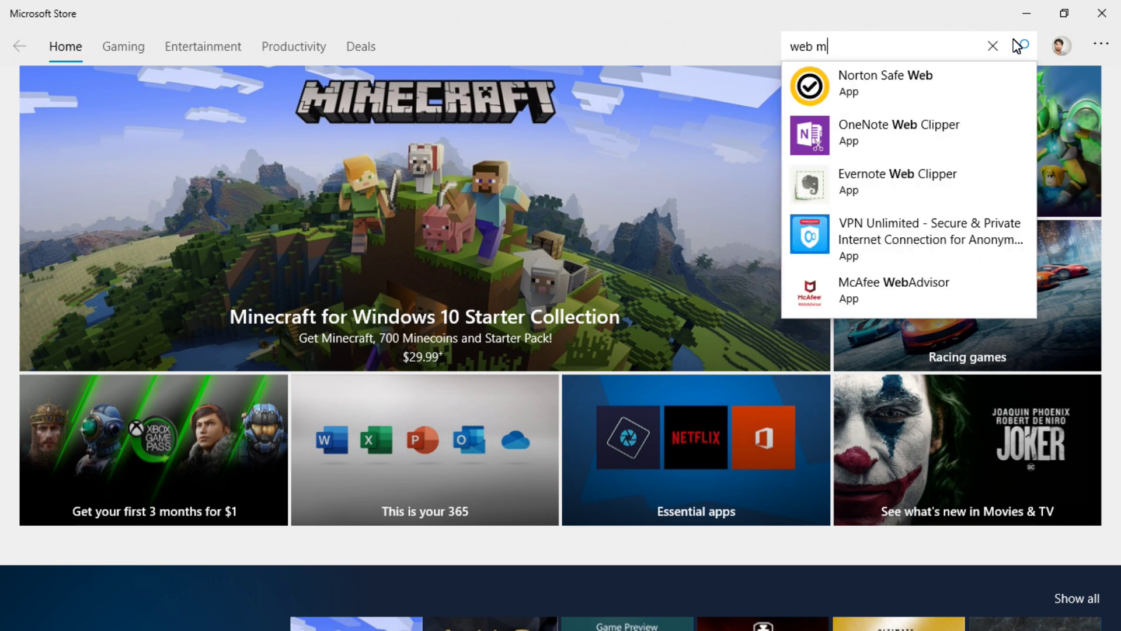
type("e")
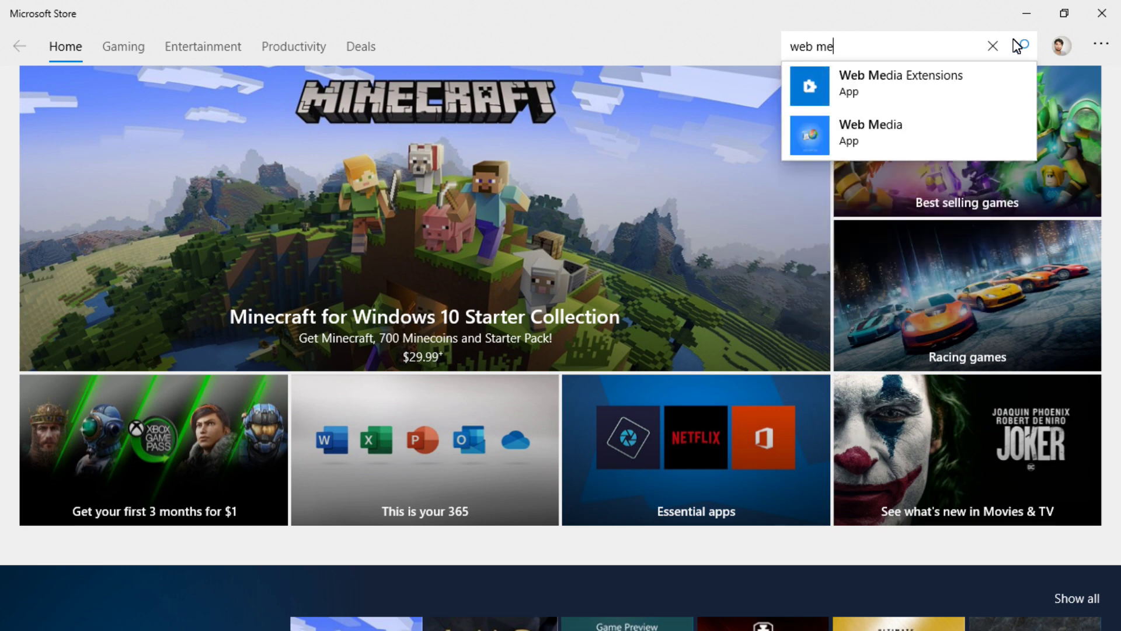
left_click(936, 91)
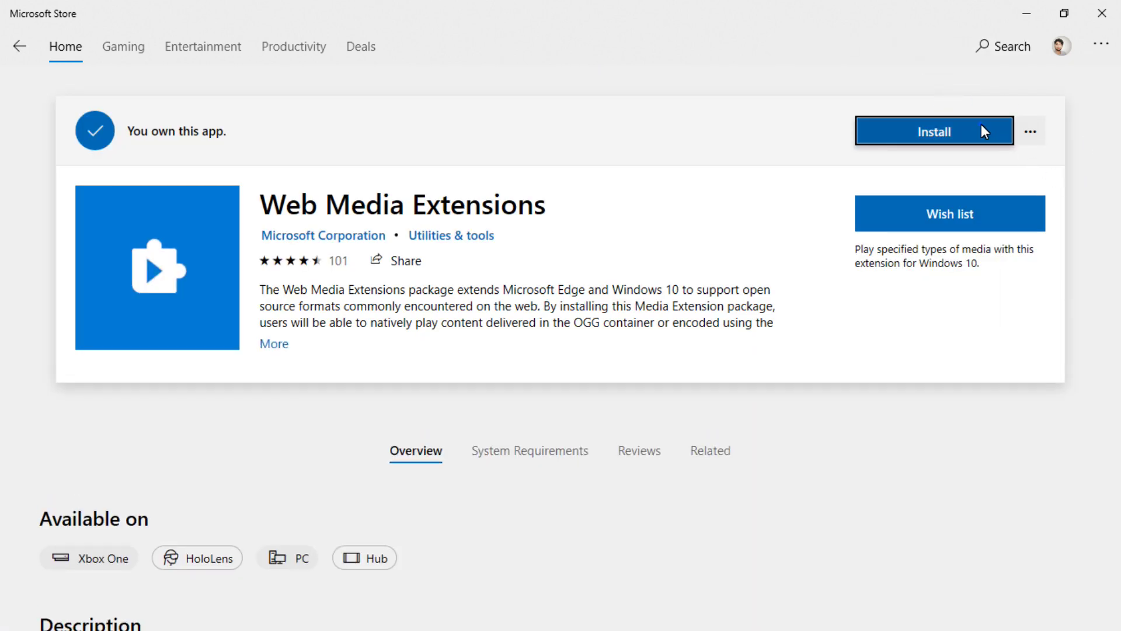
left_click(985, 132)
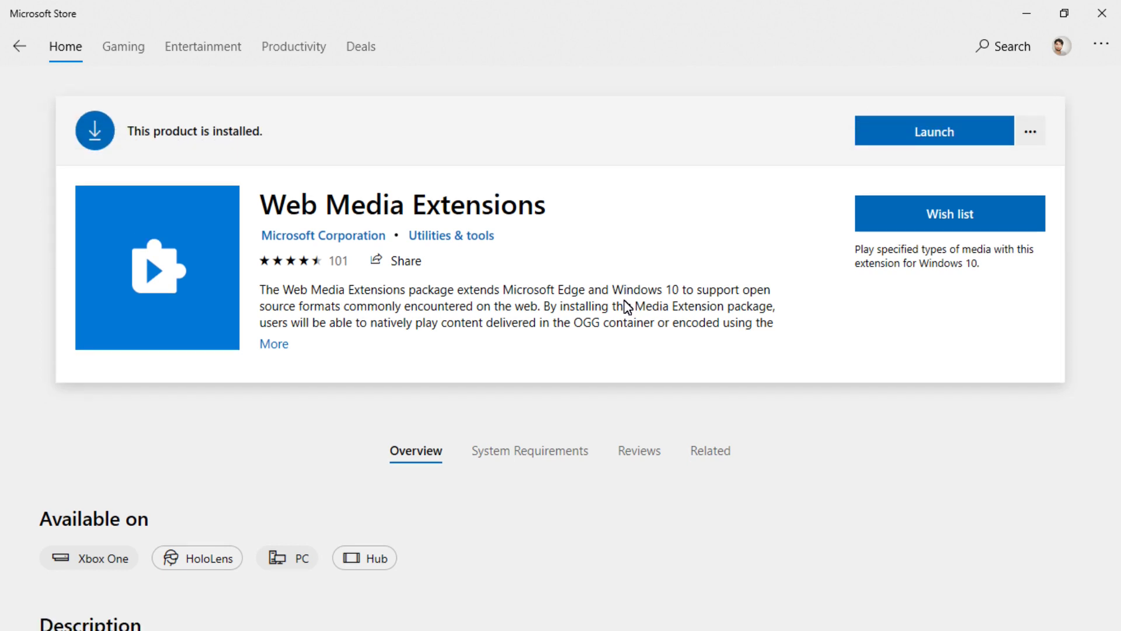
left_click(1027, 14)
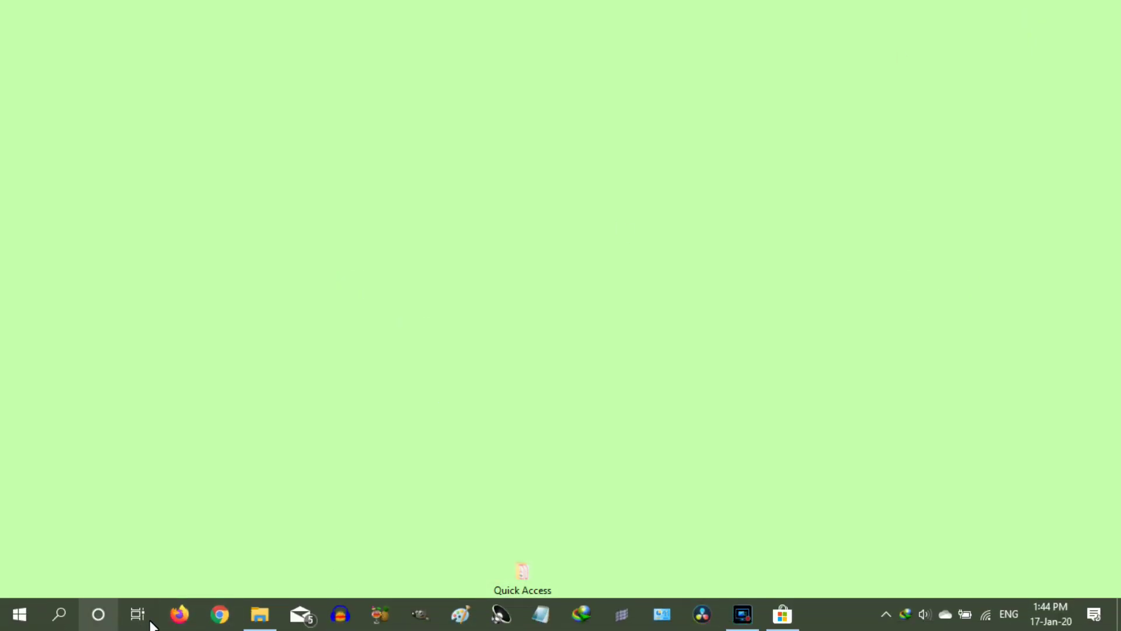
Step: Play the first song in Work_file's _ogg folder in Groove Music, then minimize Groove Music
left_click(264, 617)
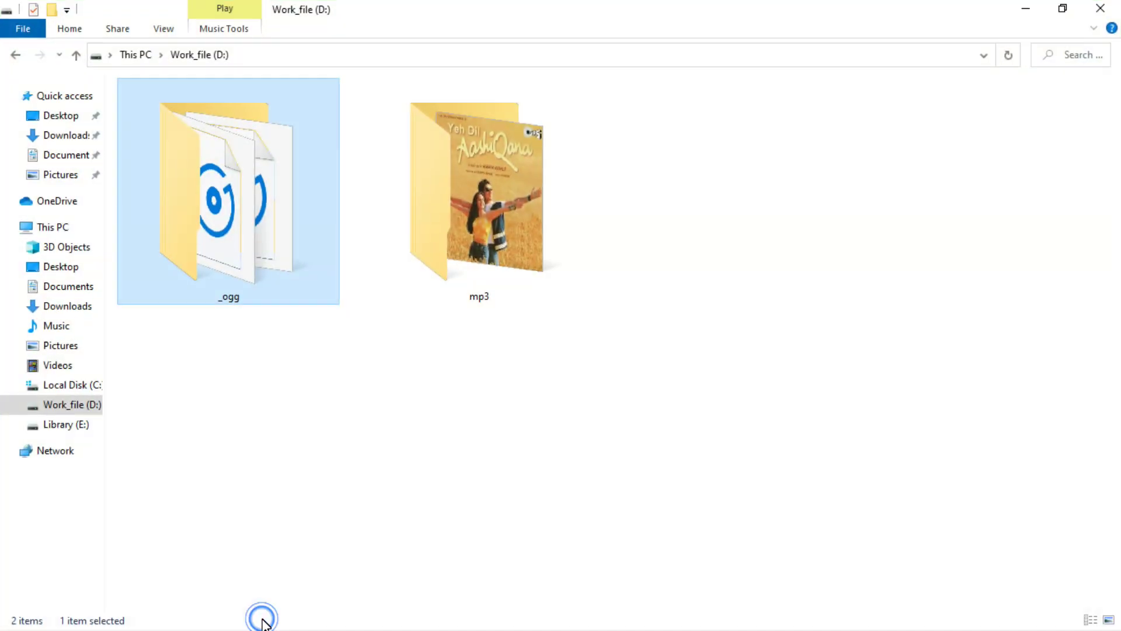
double_click(217, 205)
double_click(180, 170)
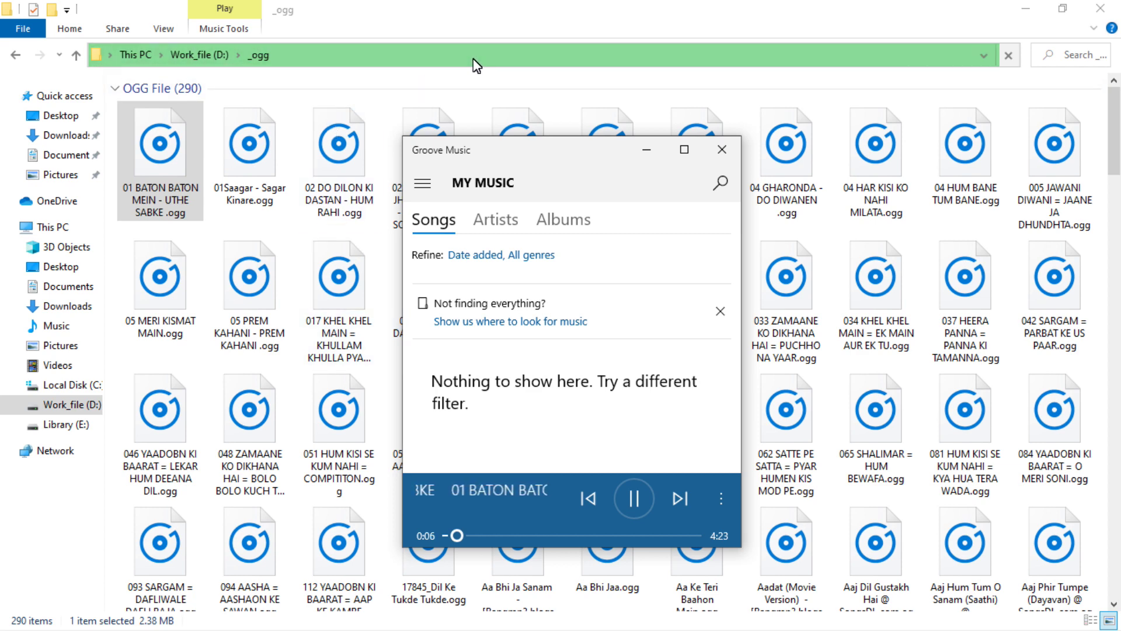
left_click(646, 150)
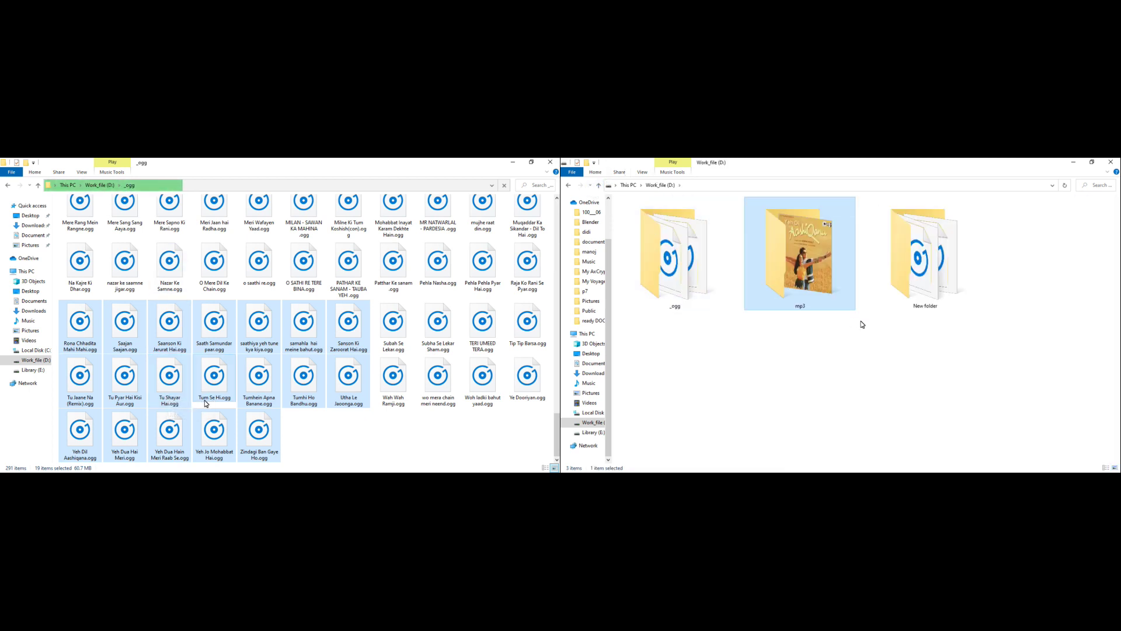
Step: Create a New folder on Work_file (D:) and paste the 19 copied OGG files into it
key("ctrl+shift+n")
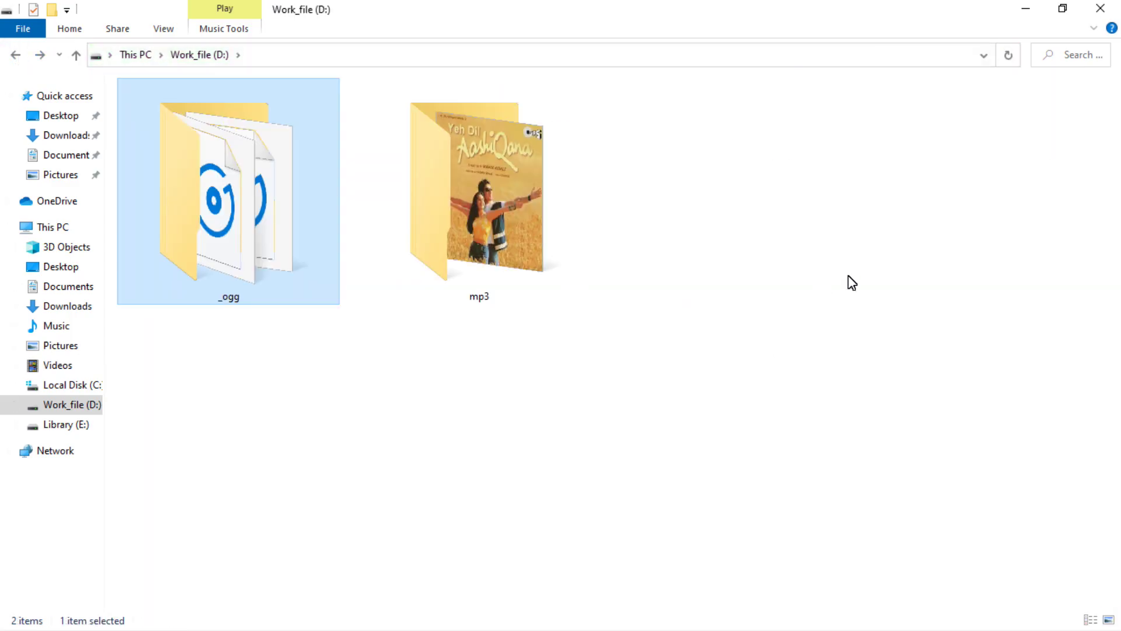
key("ctrl+shift+n")
double_click(786, 245)
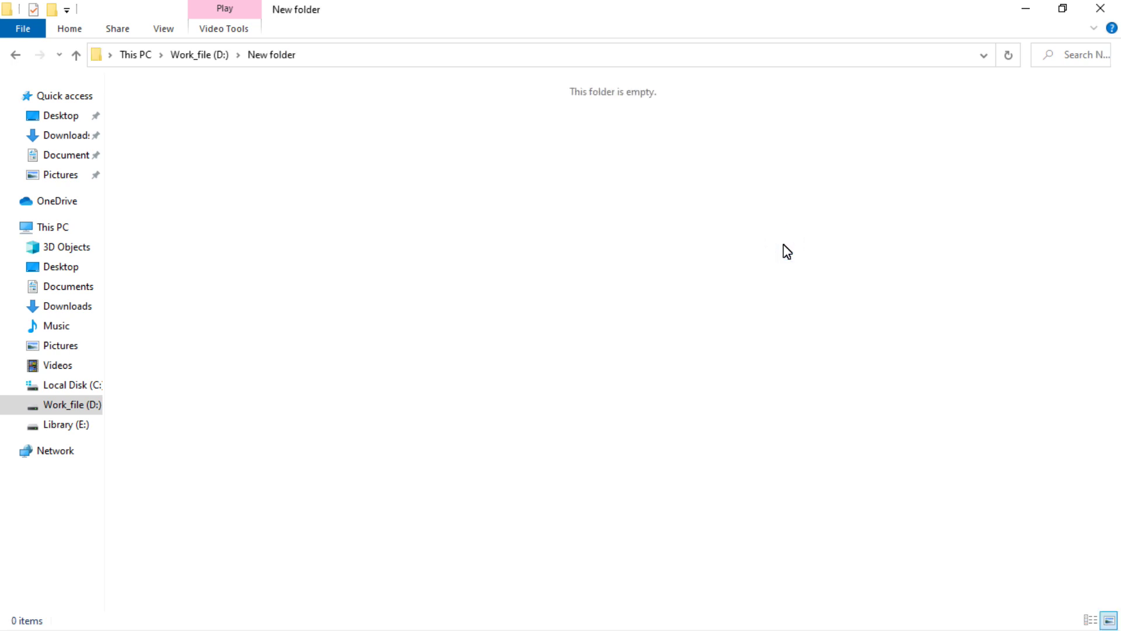
key("ctrl+v")
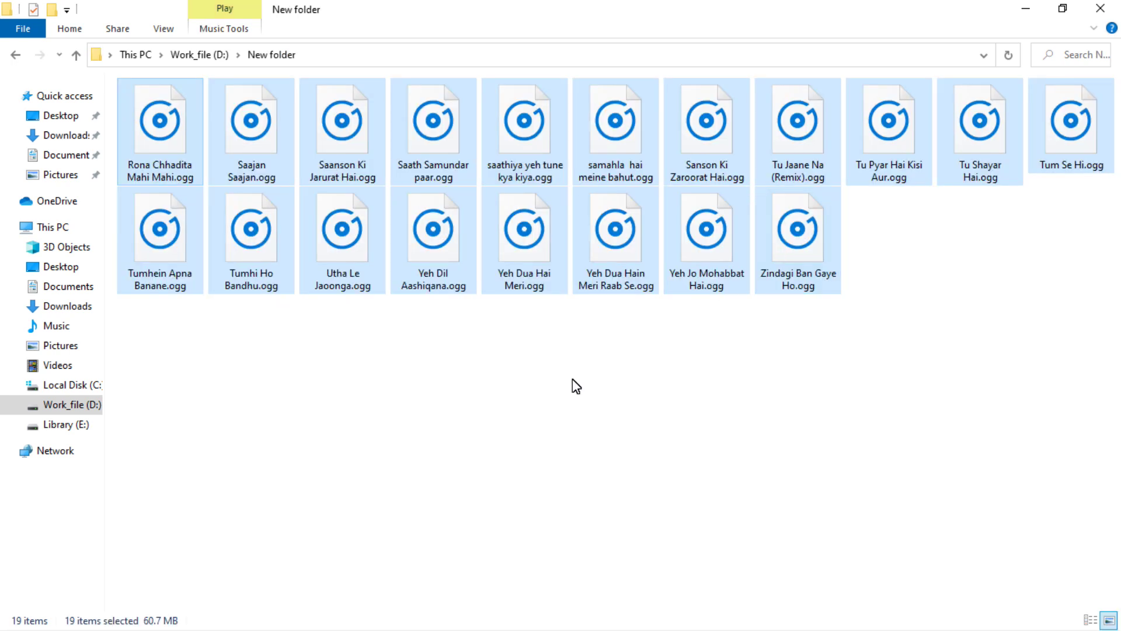
Step: Reopen New folder from the drive and refresh its slow-loading OGG listing
left_click(79, 55)
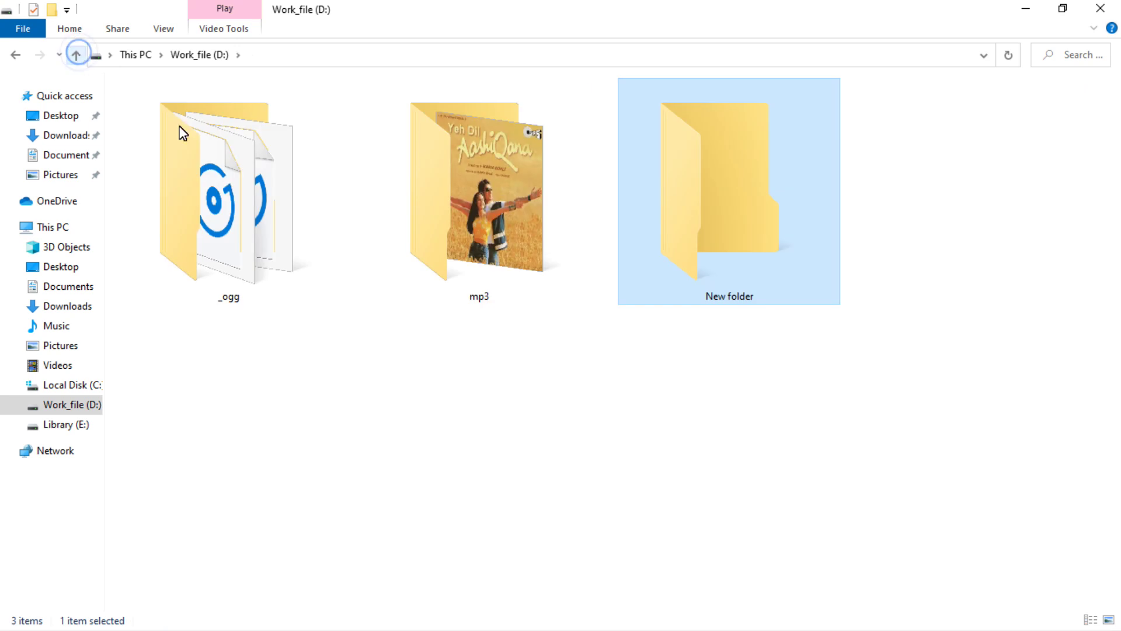
double_click(759, 198)
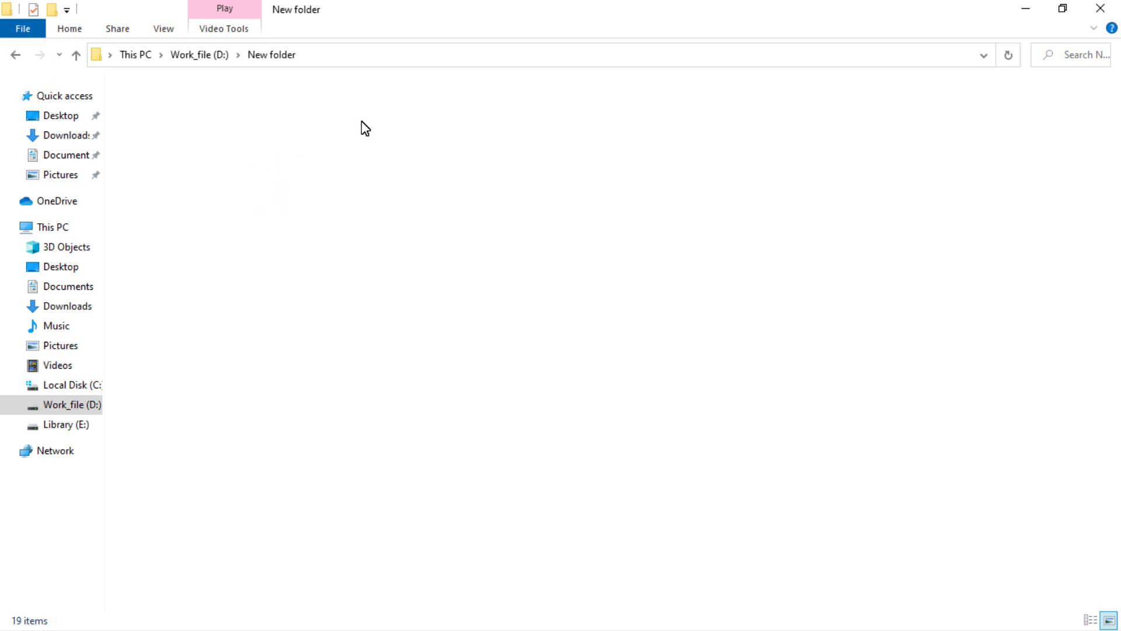
right_click(358, 179)
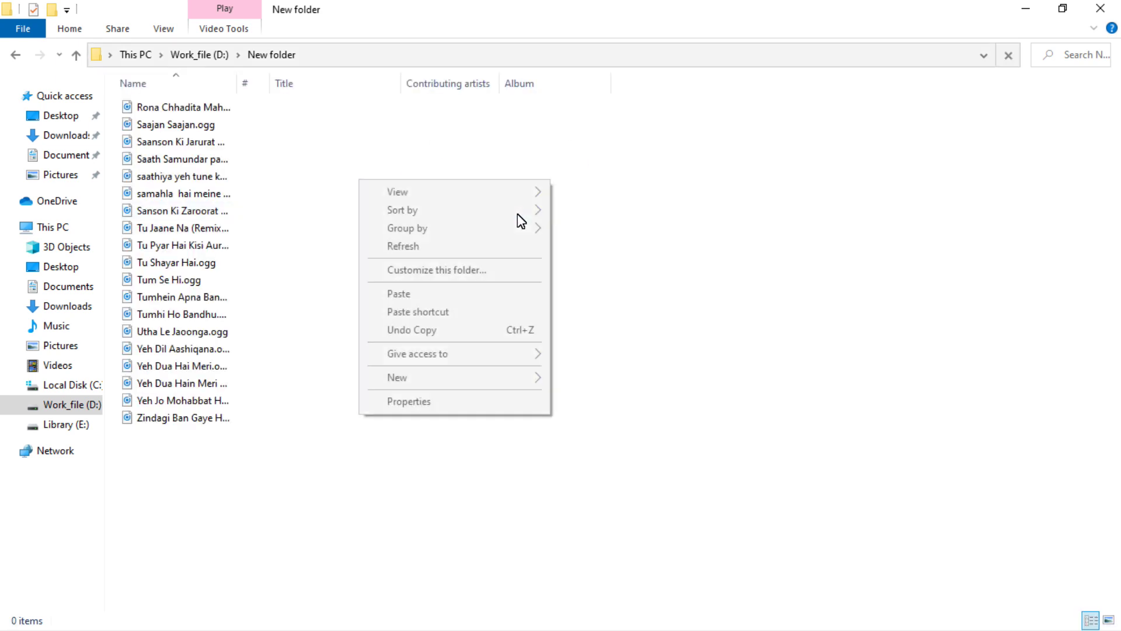
right_click(688, 193)
left_click(727, 259)
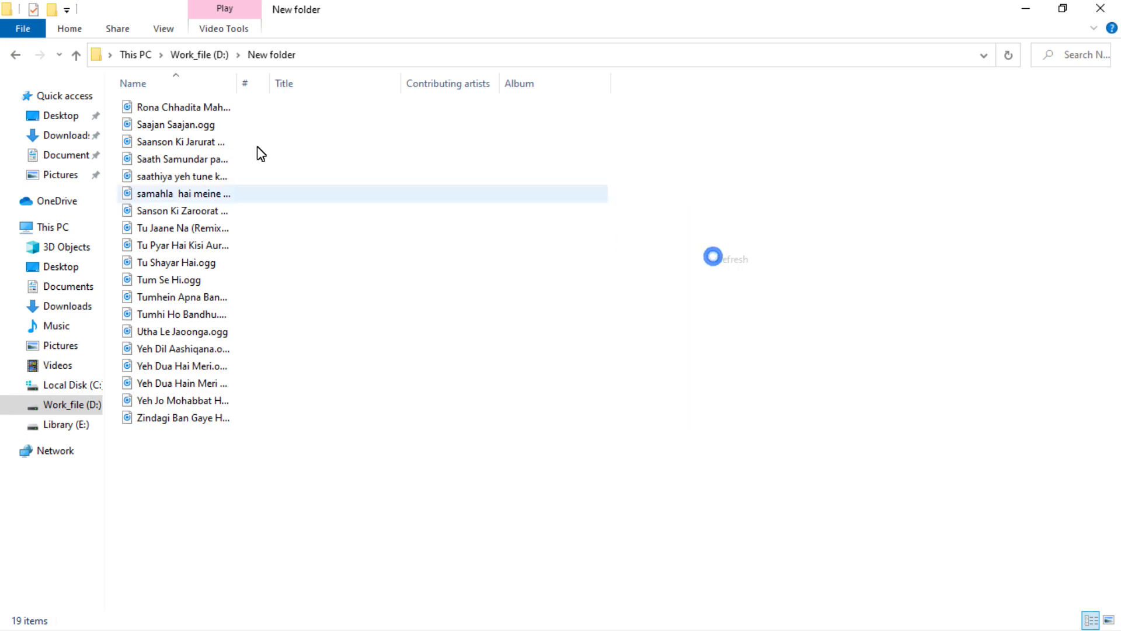